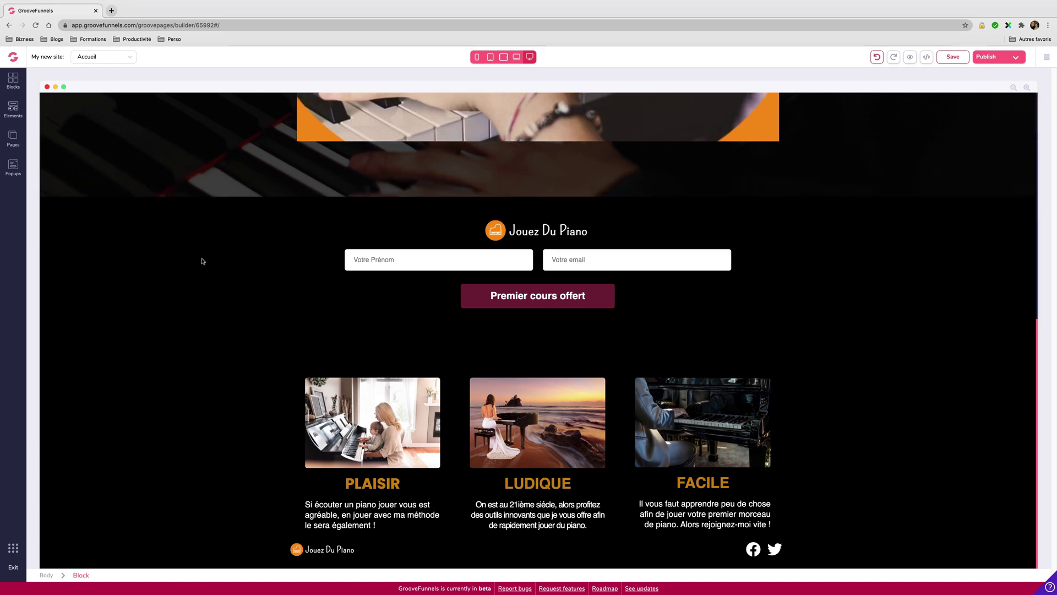
# Add an empty container directly below the "Premier cours offert" button in the form block.
pyautogui.click(13, 81)
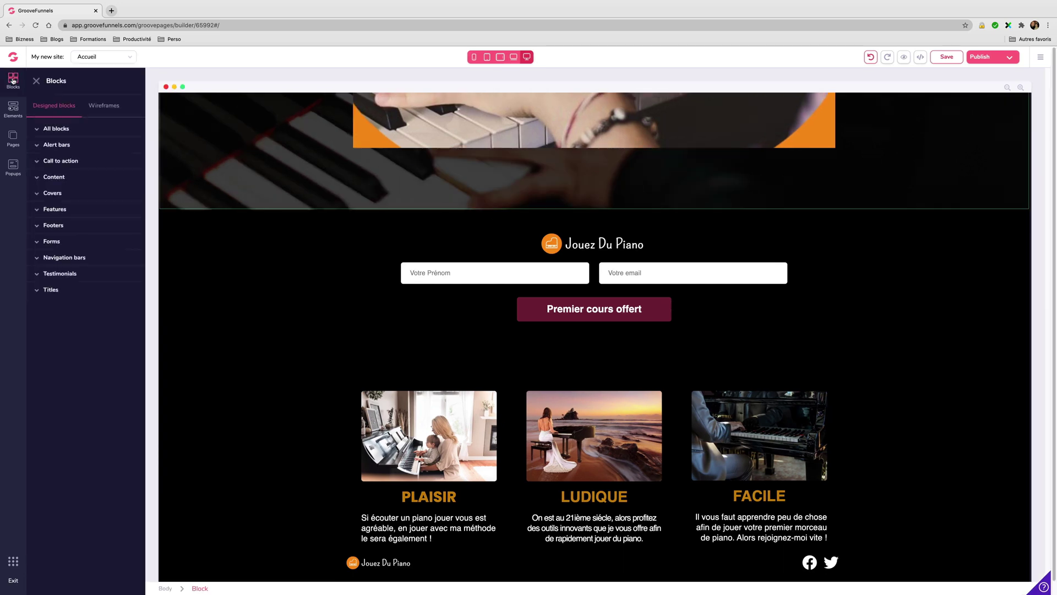
pyautogui.click(13, 113)
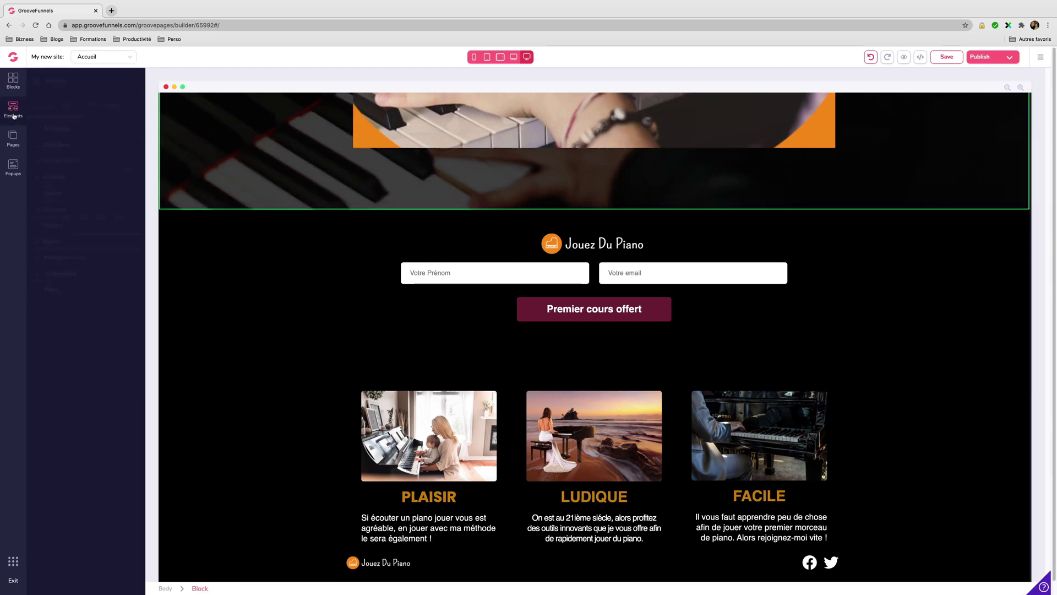
pyautogui.moveTo(49, 133); pyautogui.dragTo(616, 346)
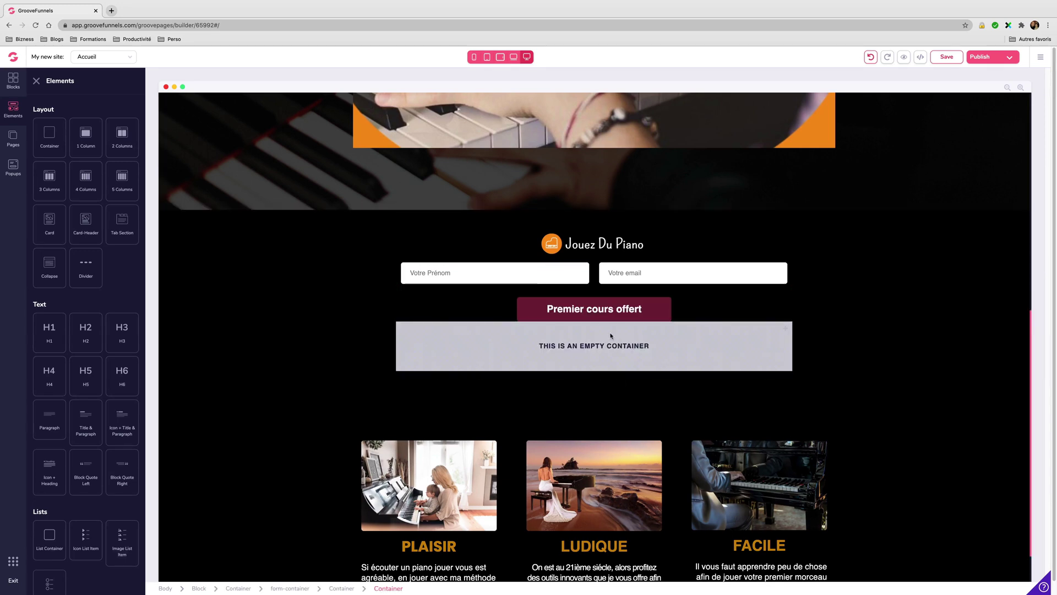
# Place an Icon element inside the empty container below the form button.
pyautogui.scroll(-2, 118, 337)
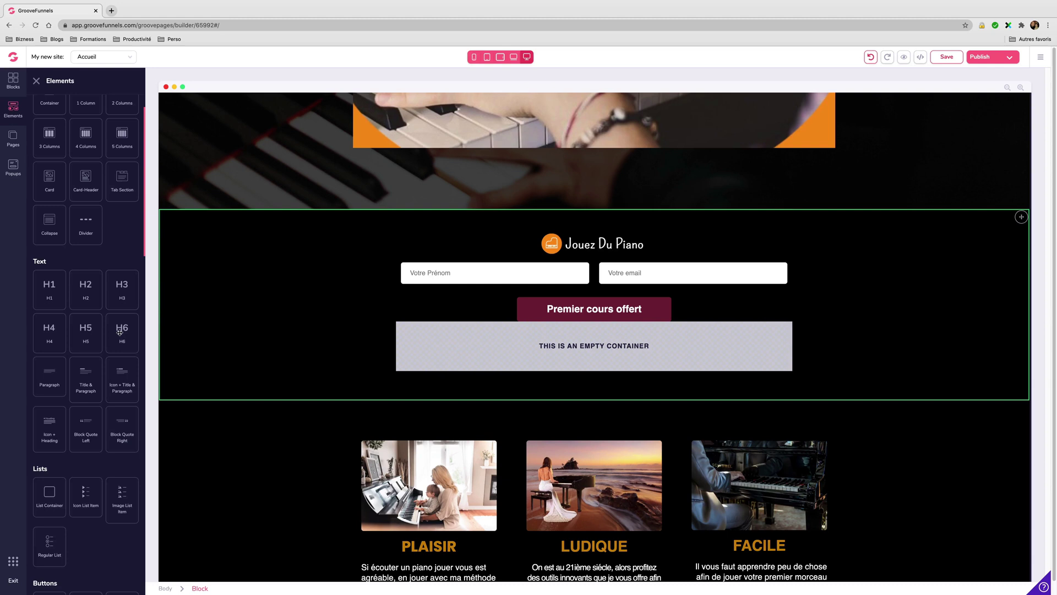
pyautogui.scroll(-5, 120, 332)
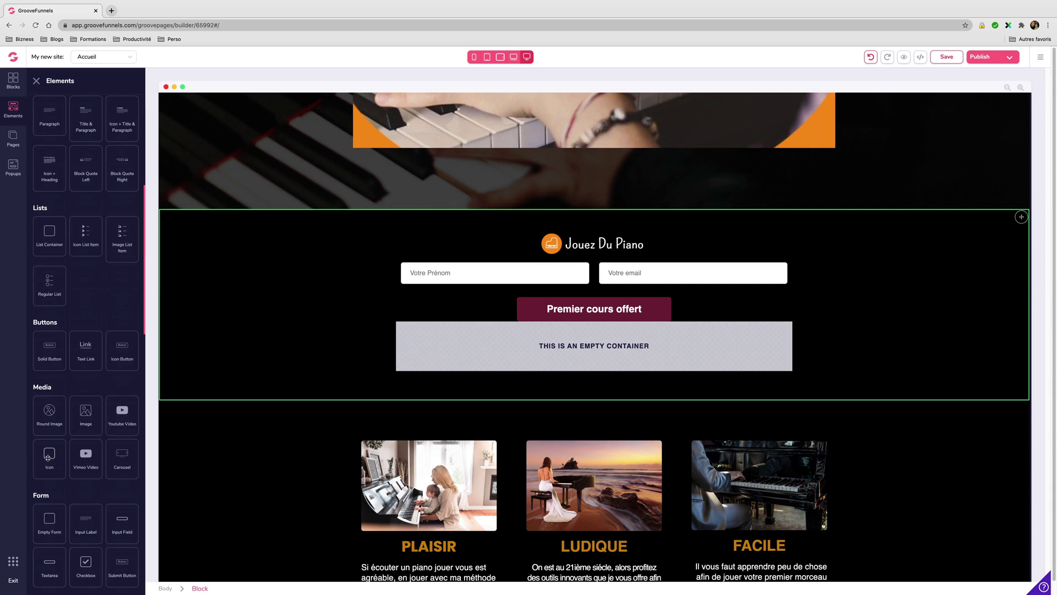
pyautogui.moveTo(48, 458); pyautogui.dragTo(487, 331)
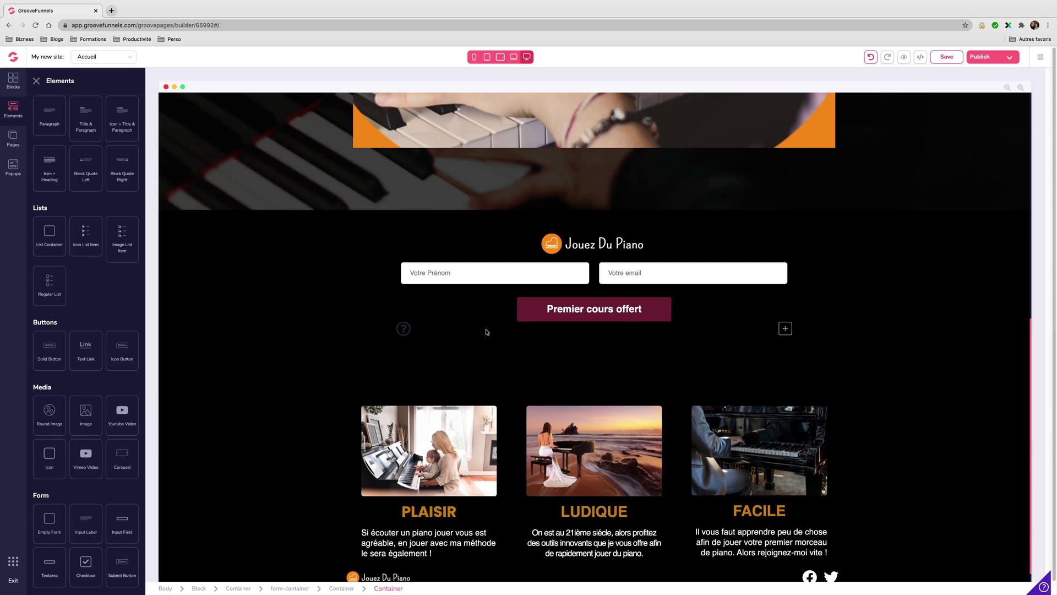
# Open the new icon's configuration, search for "video" and choose the fas fa-video camera icon.
pyautogui.click(404, 329)
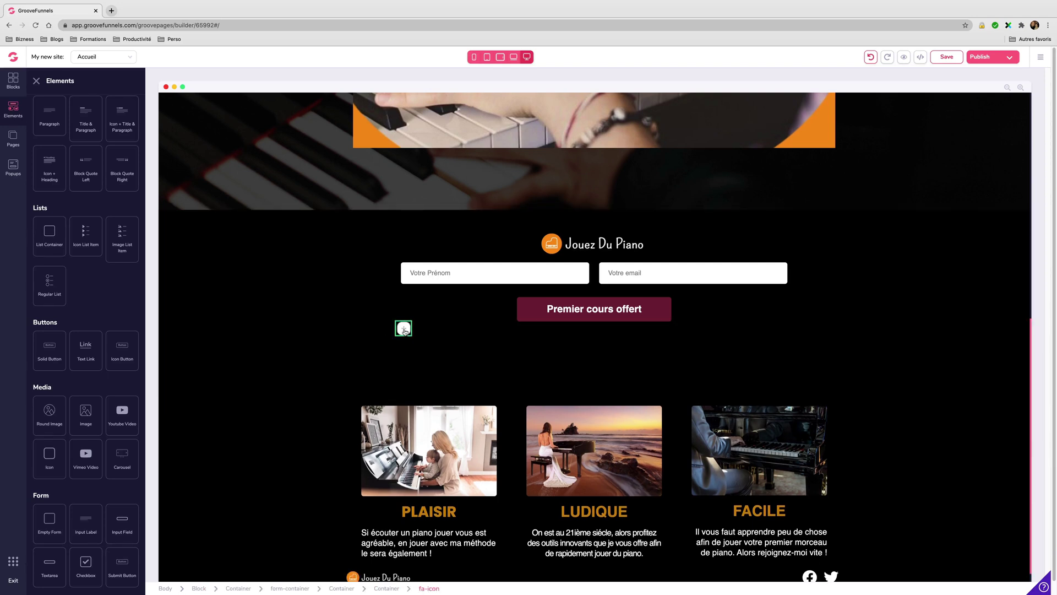
pyautogui.click(404, 330)
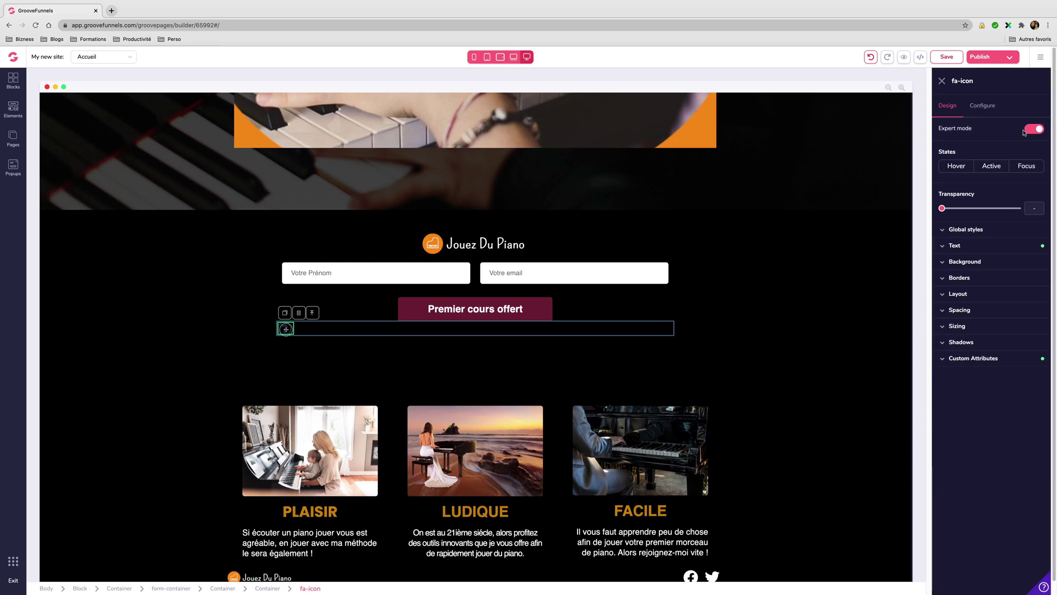
pyautogui.click(981, 106)
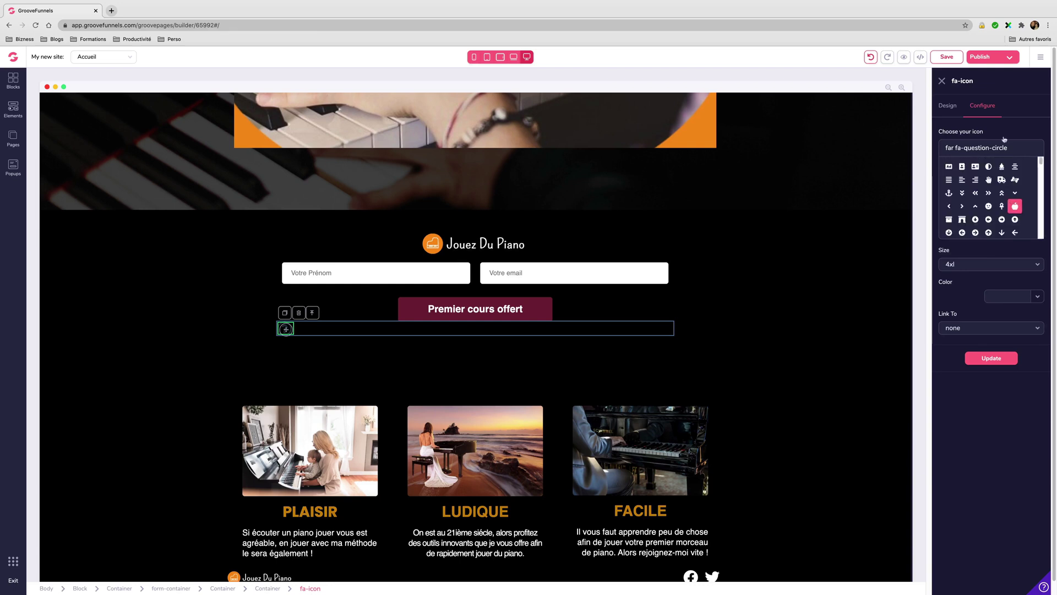
pyautogui.moveTo(1018, 148); pyautogui.dragTo(924, 147)
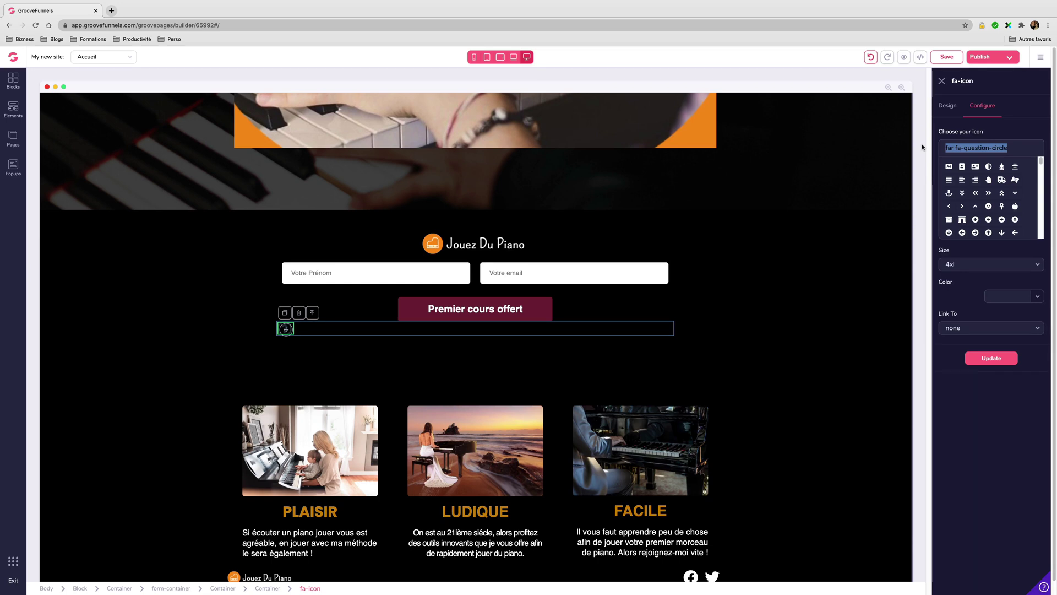
pyautogui.write('video')
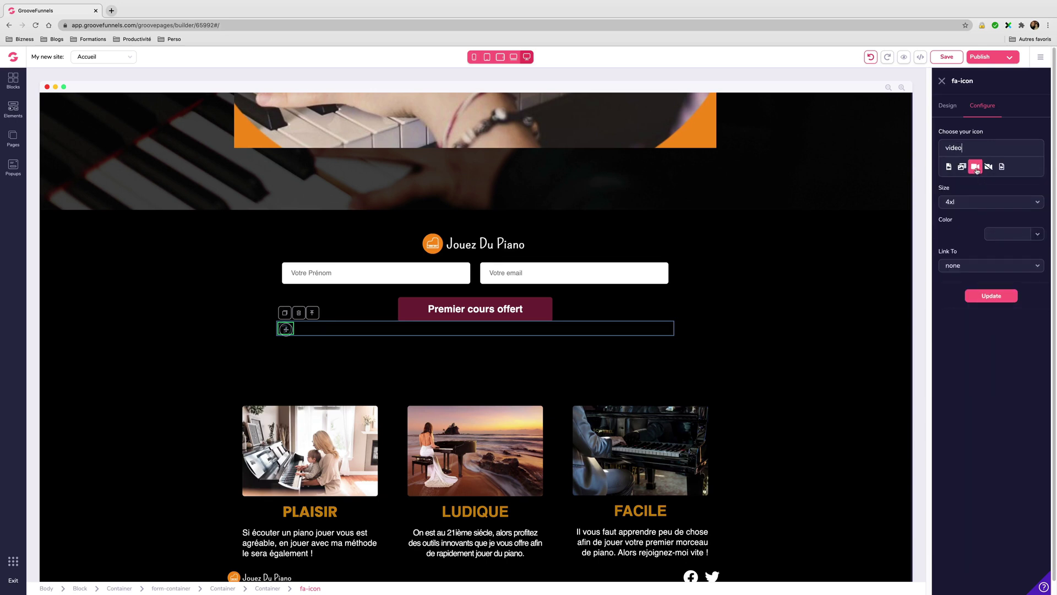
pyautogui.click(976, 168)
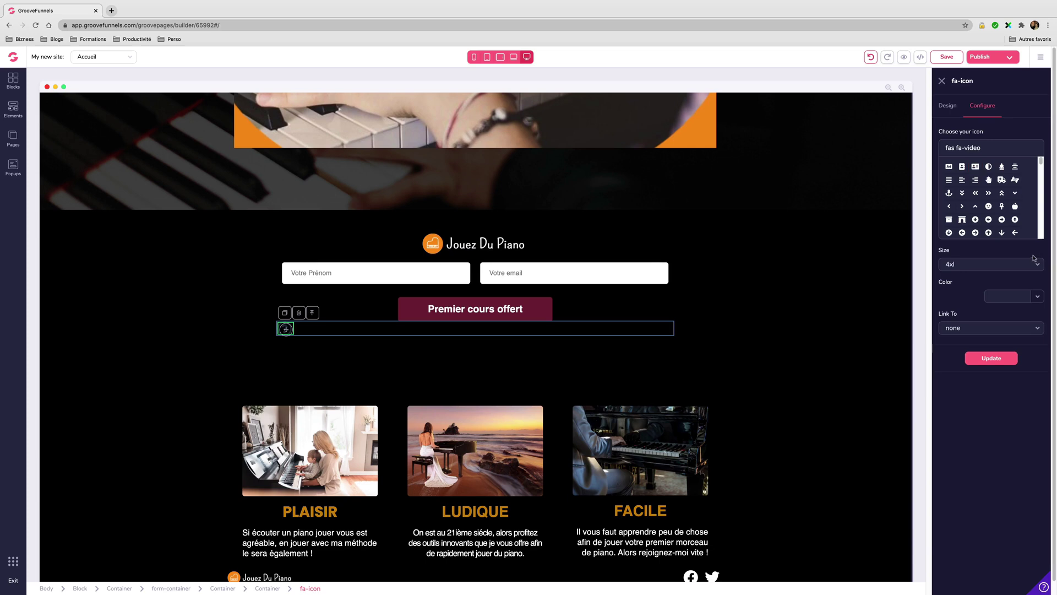
# Set the icon's color to green #18CD5E.
pyautogui.click(1037, 296)
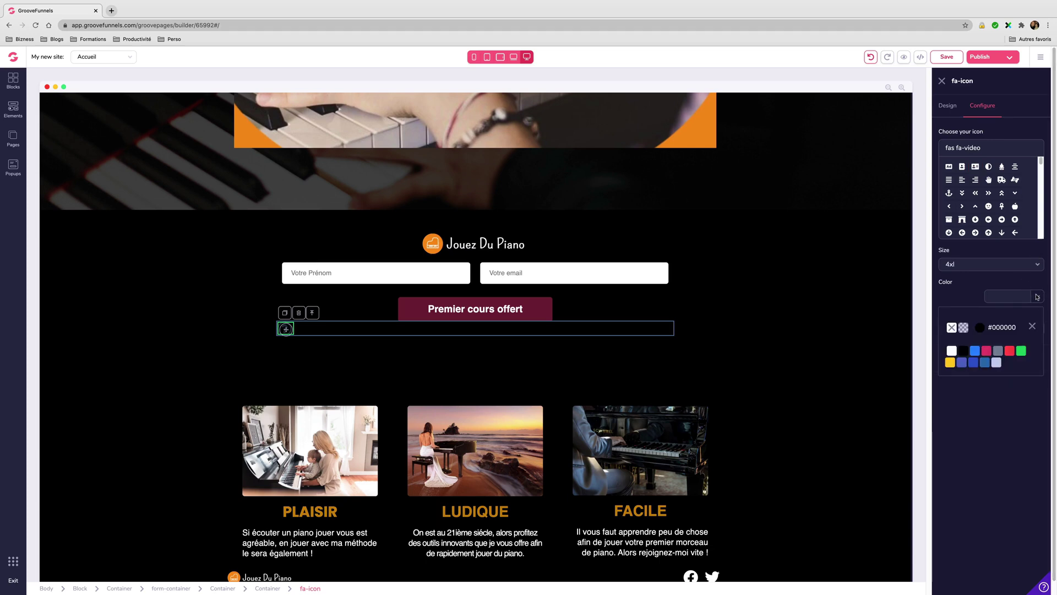
pyautogui.moveTo(1022, 351)
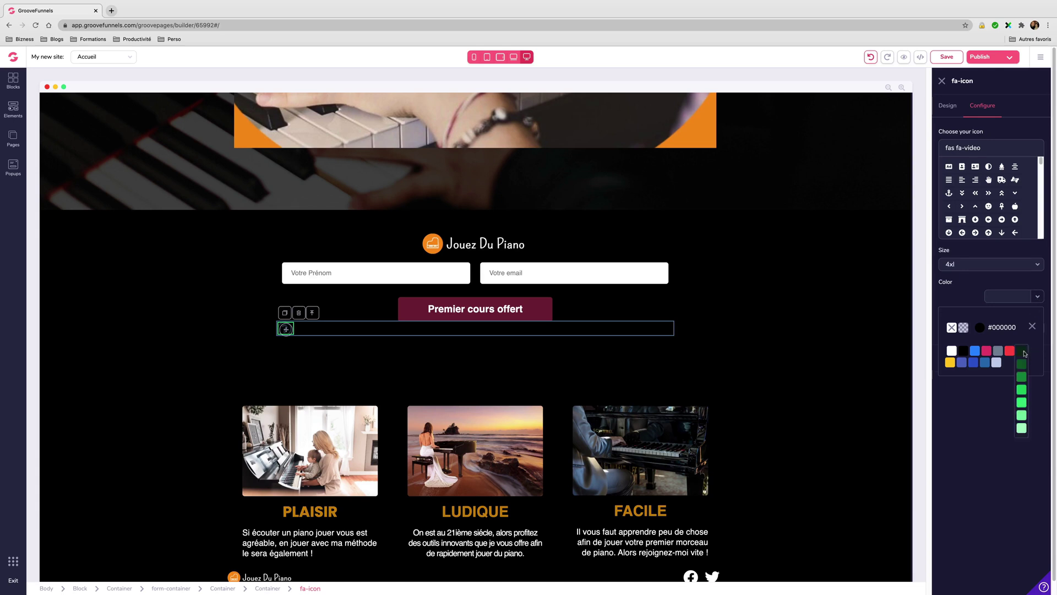
pyautogui.click(1022, 390)
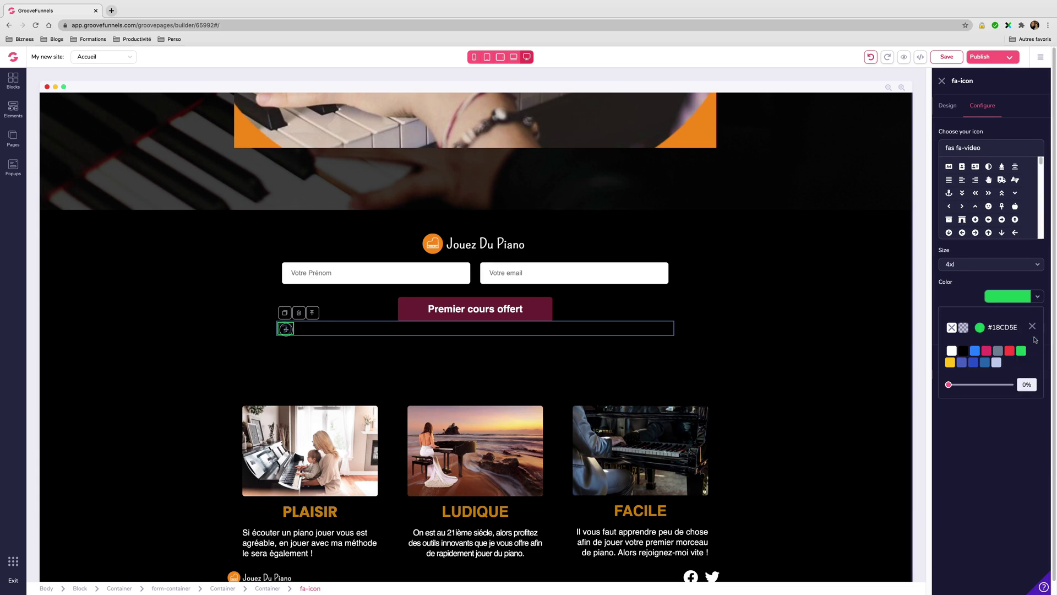
pyautogui.click(1032, 326)
# Link the icon to the "Coaching offert" popup.
pyautogui.click(987, 330)
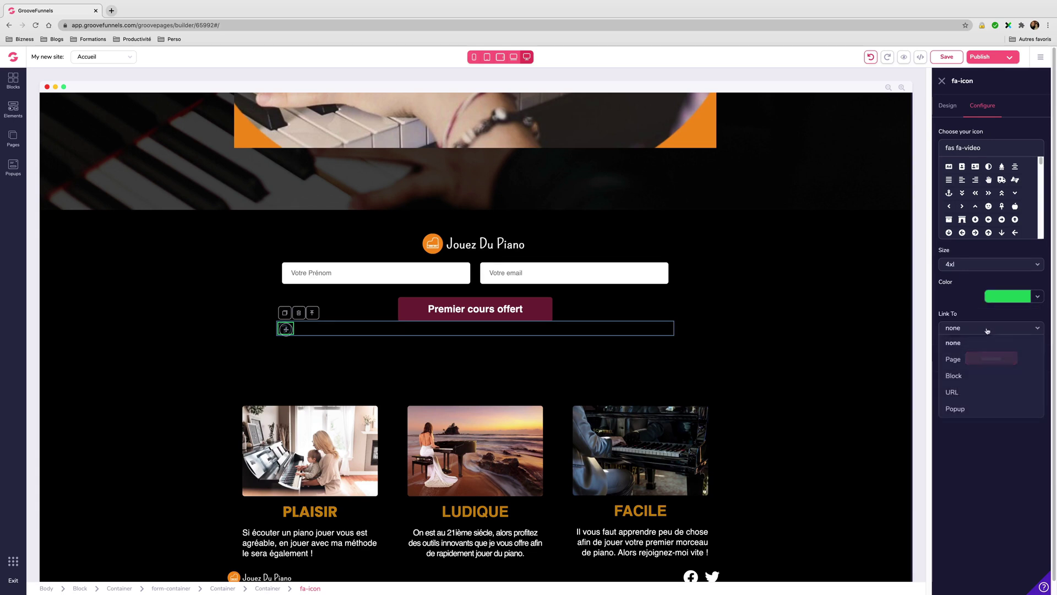
pyautogui.click(955, 409)
pyautogui.click(958, 361)
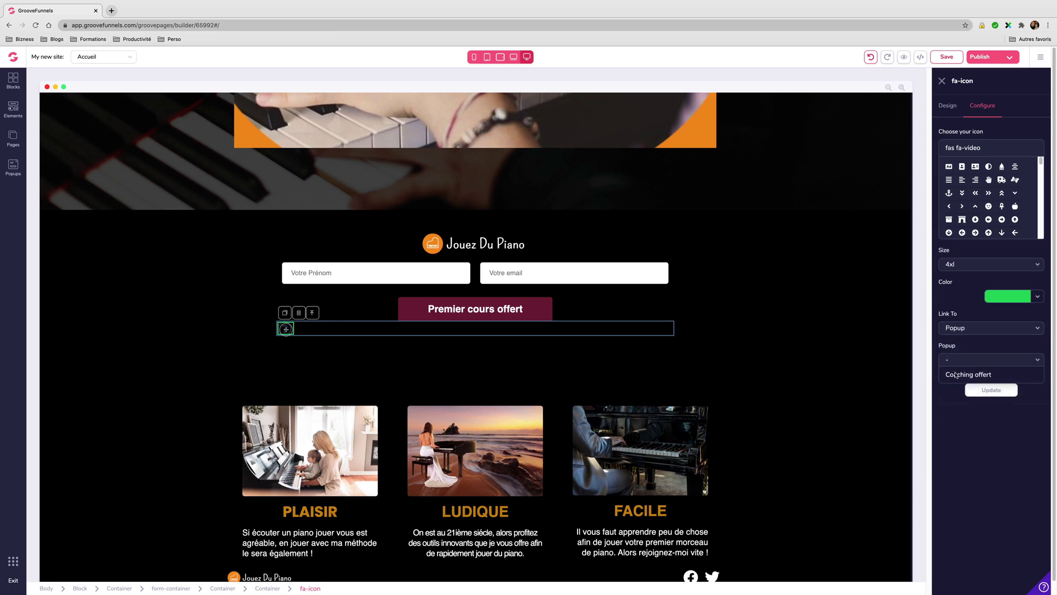
pyautogui.click(956, 374)
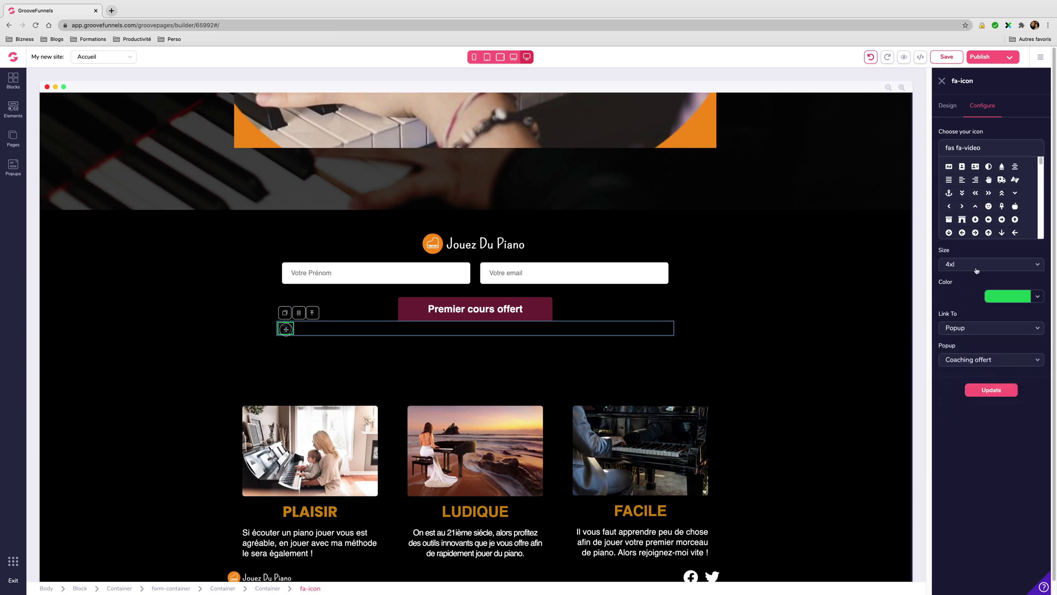
# Set the icon's size to 7xl and apply the icon settings.
pyautogui.click(977, 269)
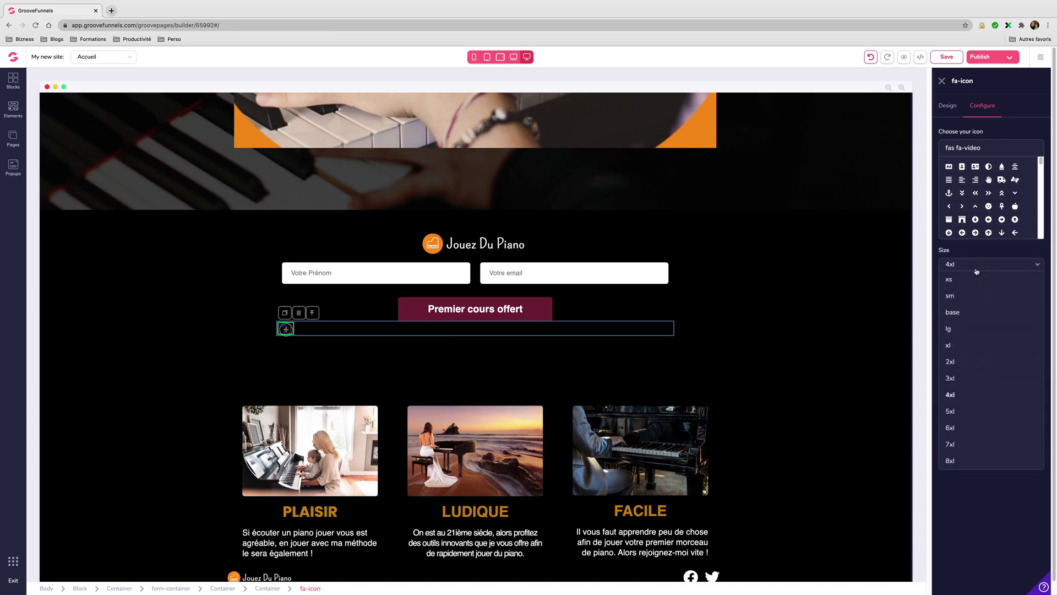
pyautogui.click(960, 445)
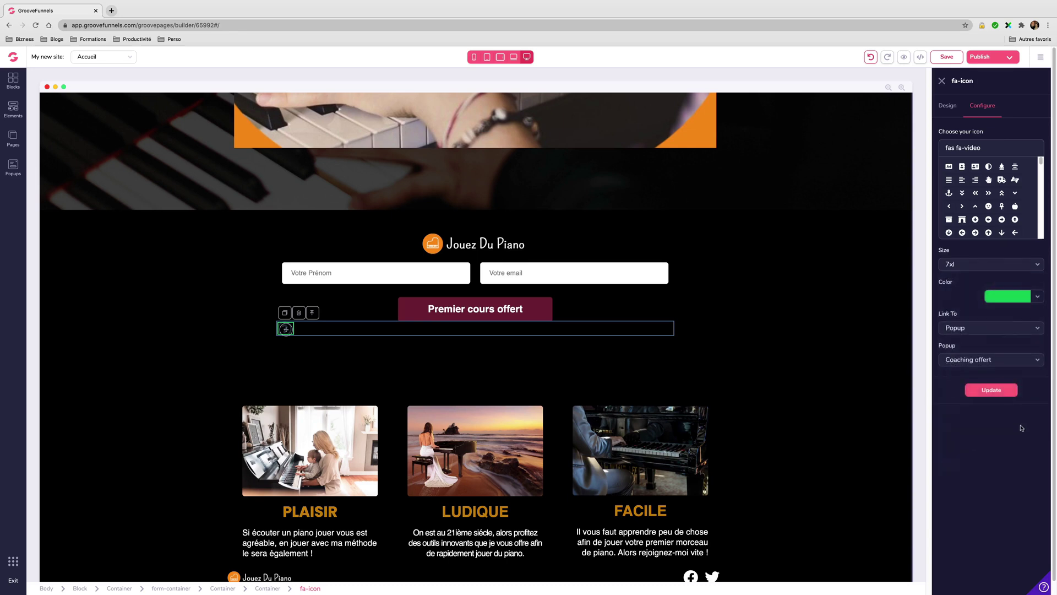
pyautogui.click(997, 391)
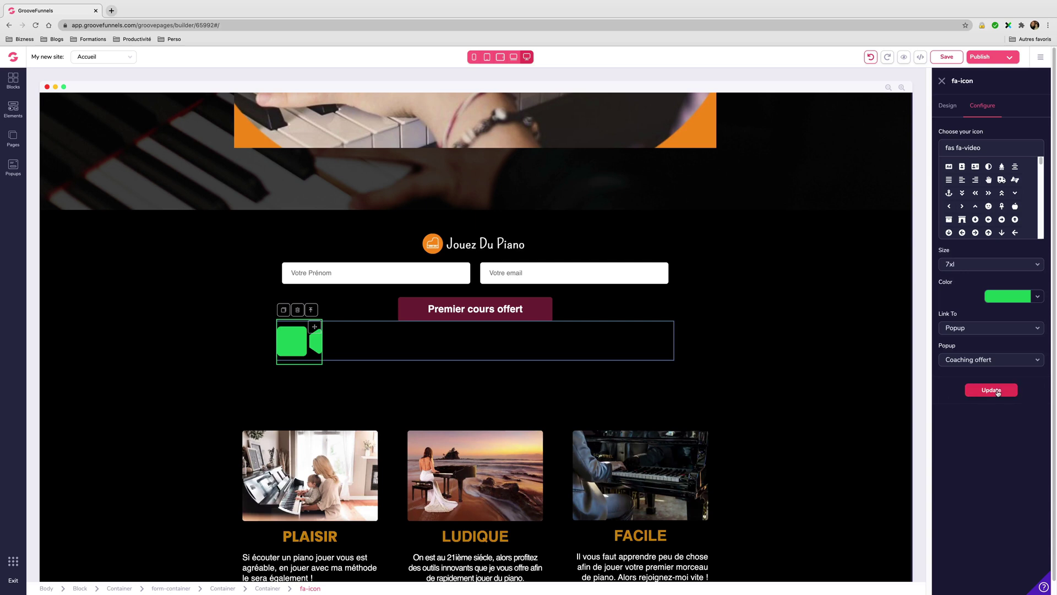
pyautogui.click(756, 242)
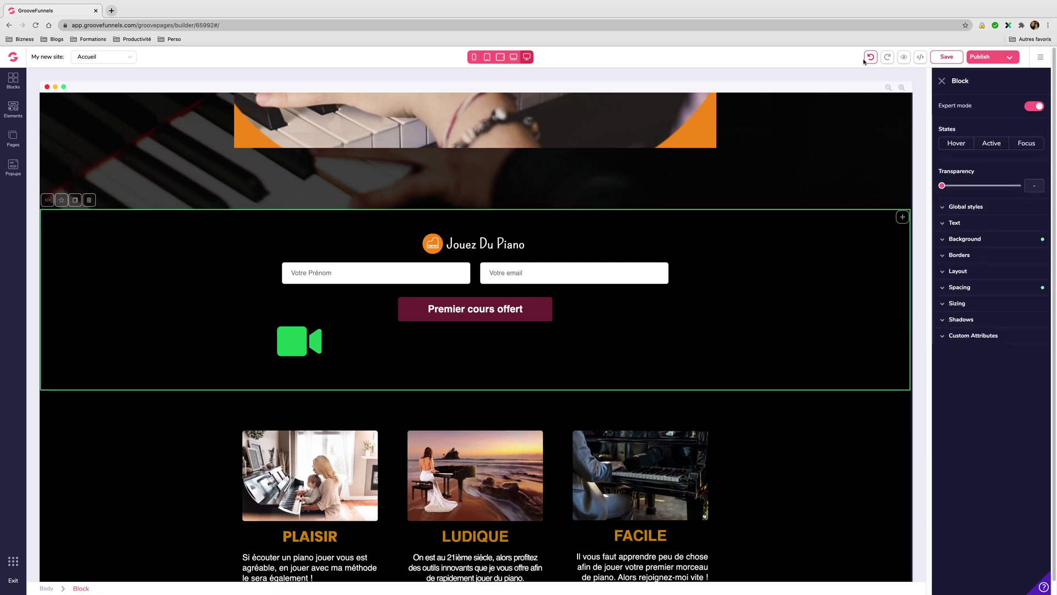
# Preview the page and test the green video icon's popup link twice, closing the popup each time.
pyautogui.click(904, 57)
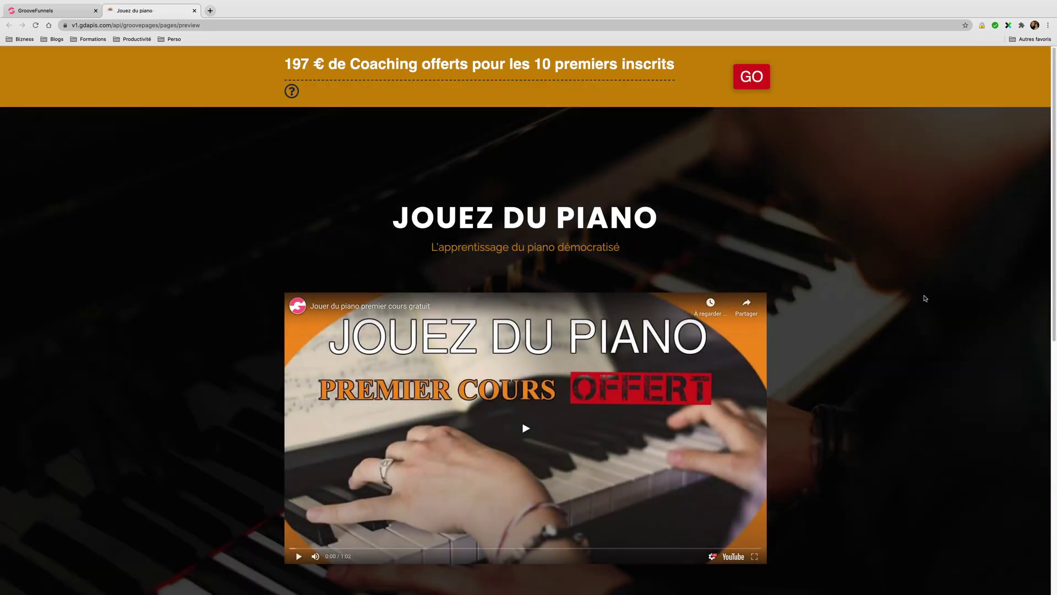
pyautogui.scroll(-8, 925, 298)
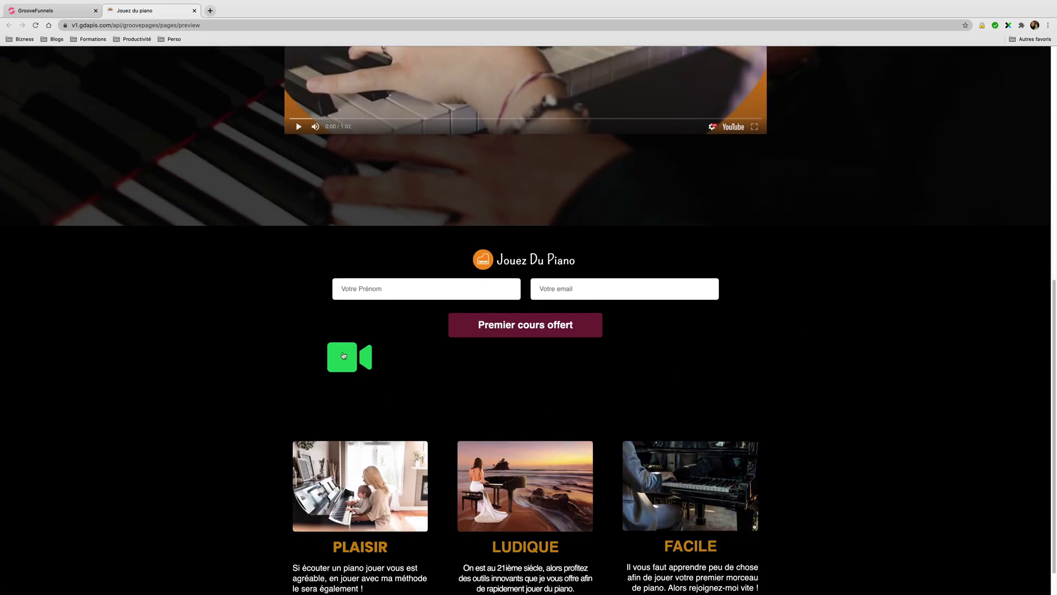
pyautogui.click(343, 356)
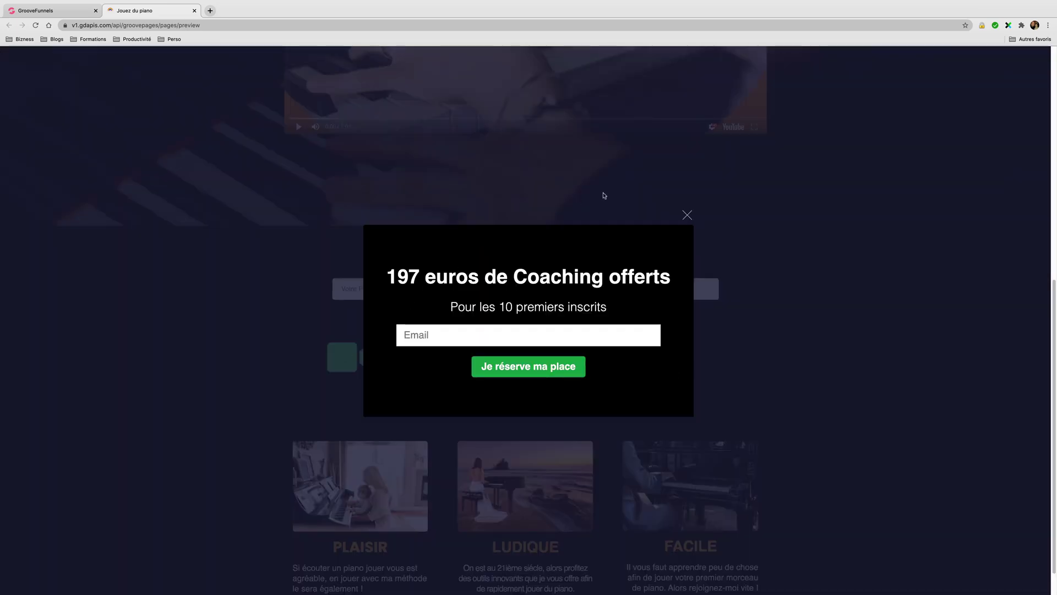
pyautogui.click(688, 215)
pyautogui.click(343, 354)
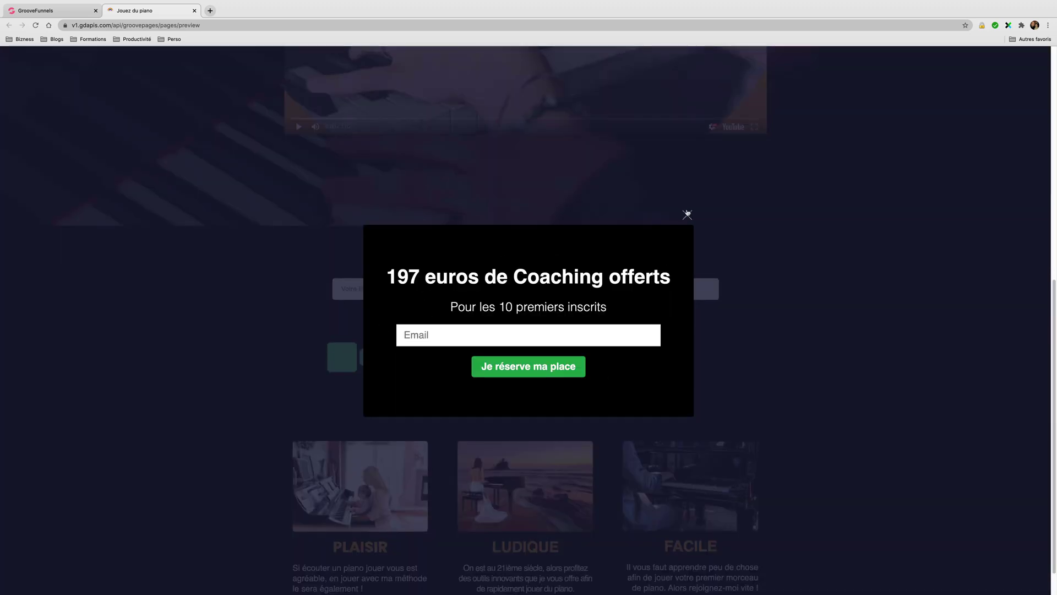
pyautogui.click(687, 215)
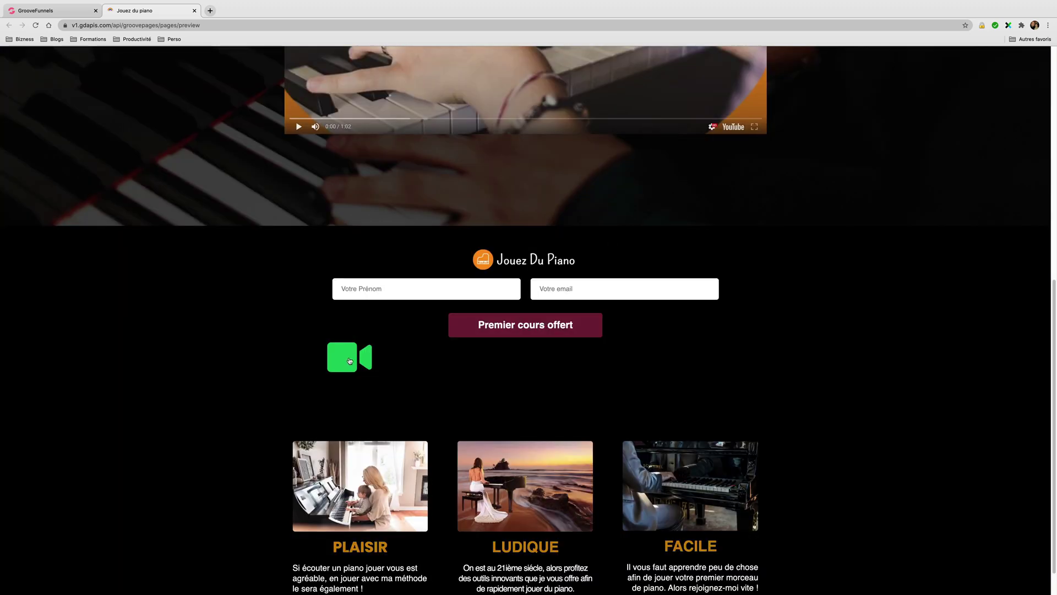
# Return to the page builder and replace the video icon with fas fa-smile-wink, searching for "smi", and apply it.
pyautogui.click(36, 10)
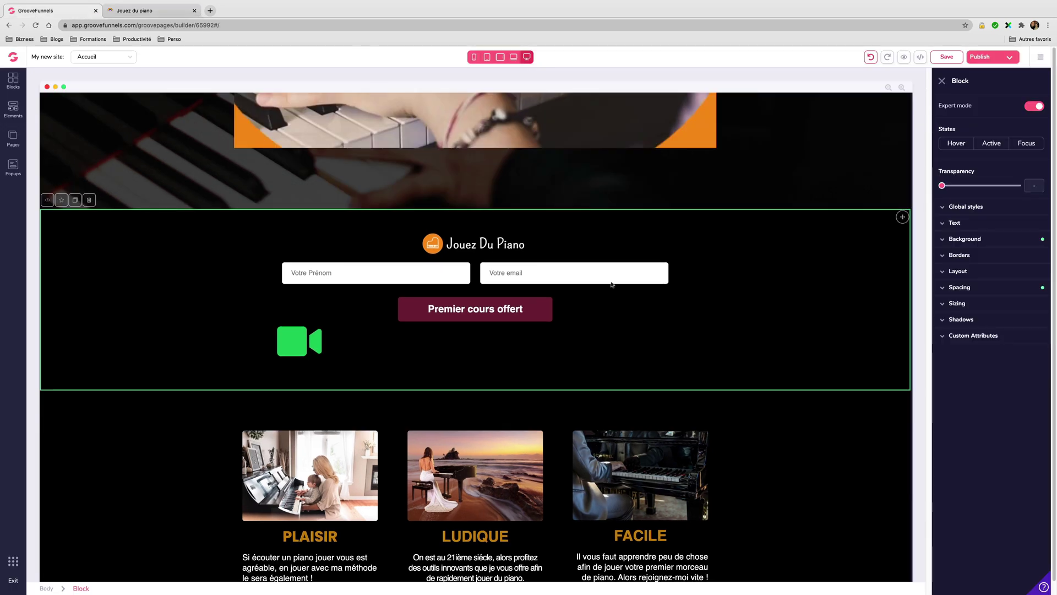
pyautogui.click(284, 338)
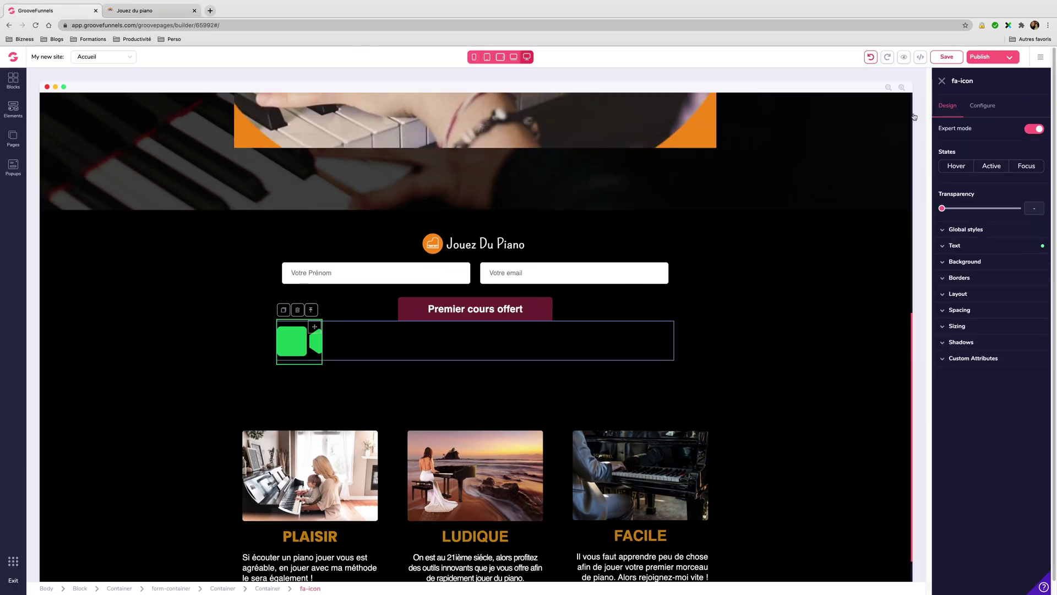
pyautogui.click(990, 109)
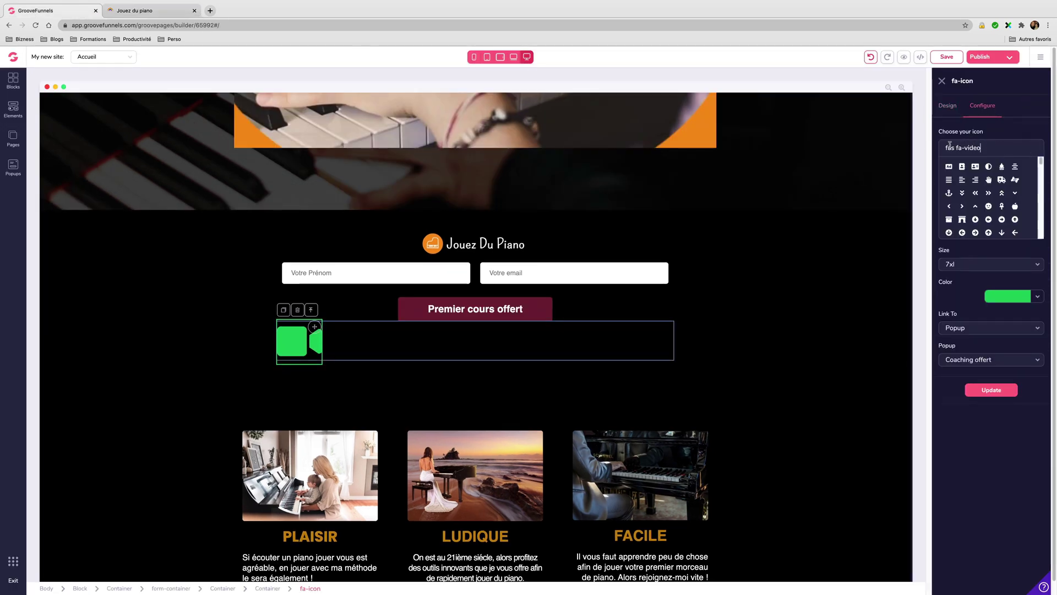
pyautogui.moveTo(1002, 148); pyautogui.dragTo(919, 144)
pyautogui.write('smi')
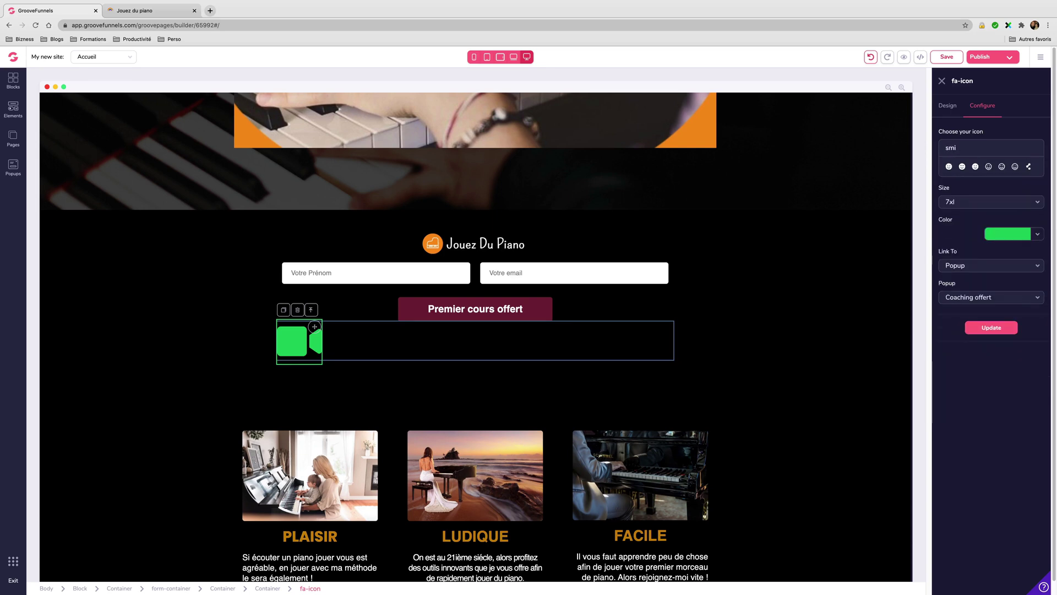
pyautogui.click(976, 166)
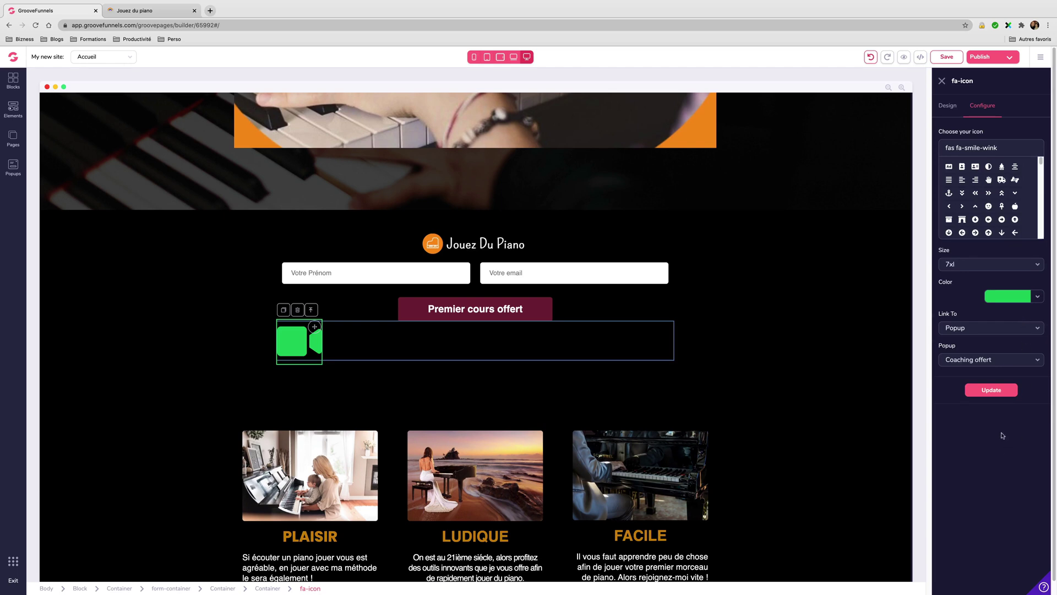
pyautogui.click(1009, 395)
# Set the winking smiley icon's color to yellow #FFCC24 and apply the icon settings.
pyautogui.click(1037, 297)
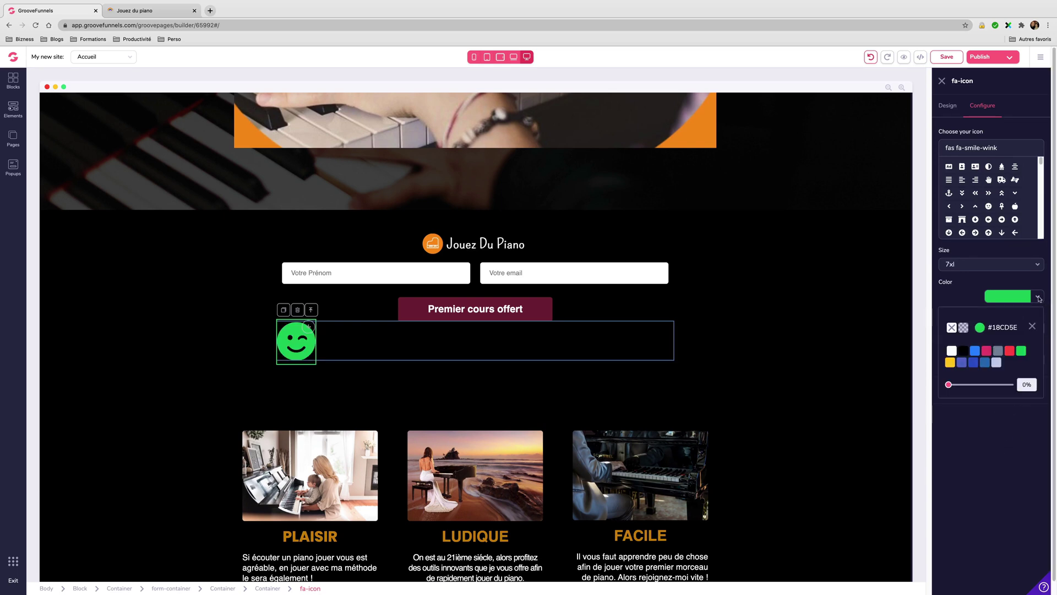
pyautogui.click(950, 401)
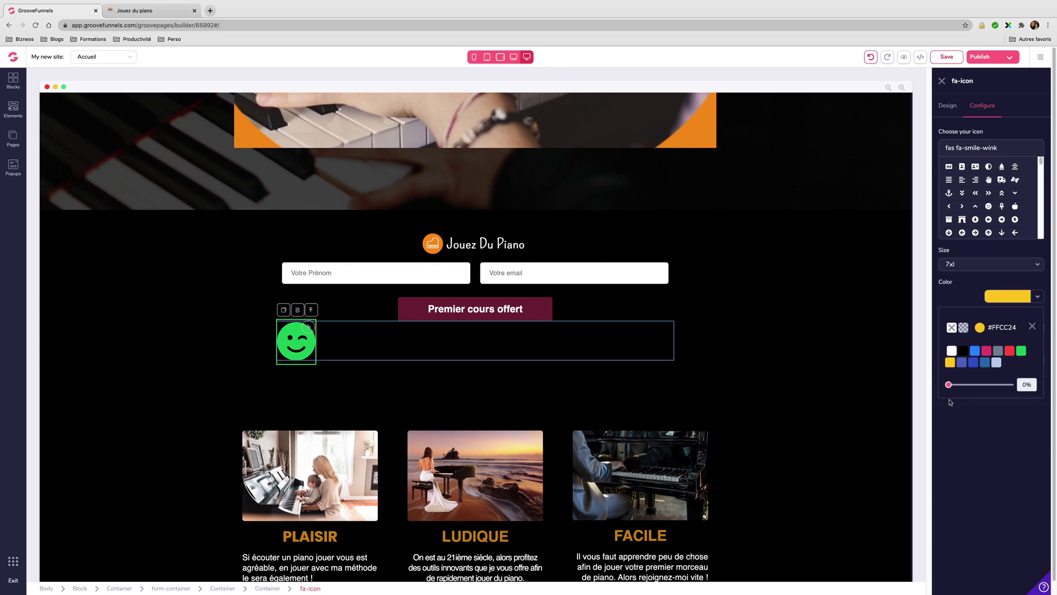
pyautogui.click(1033, 326)
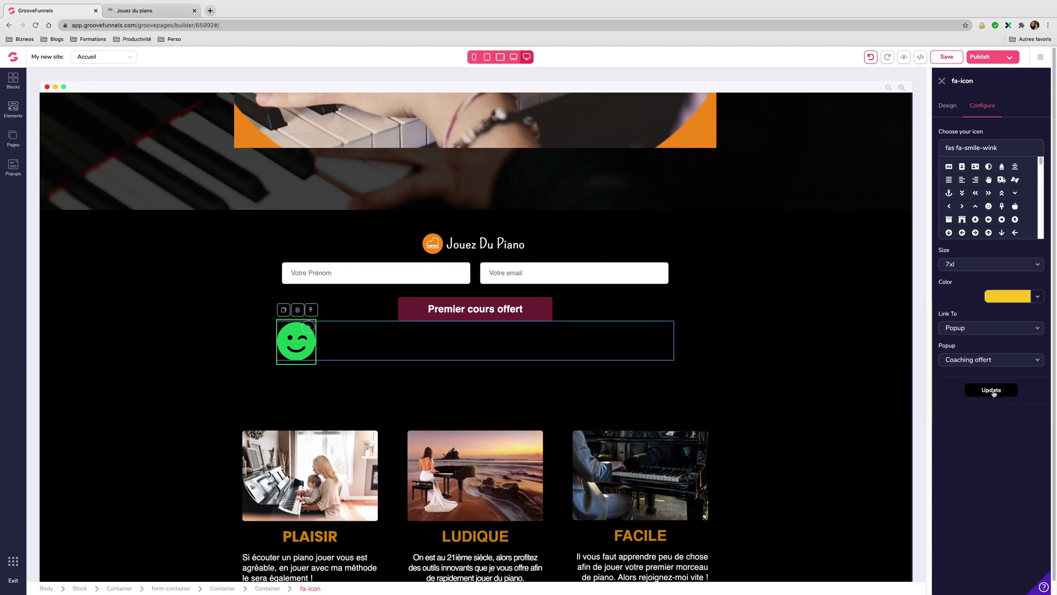
pyautogui.click(992, 391)
pyautogui.click(792, 352)
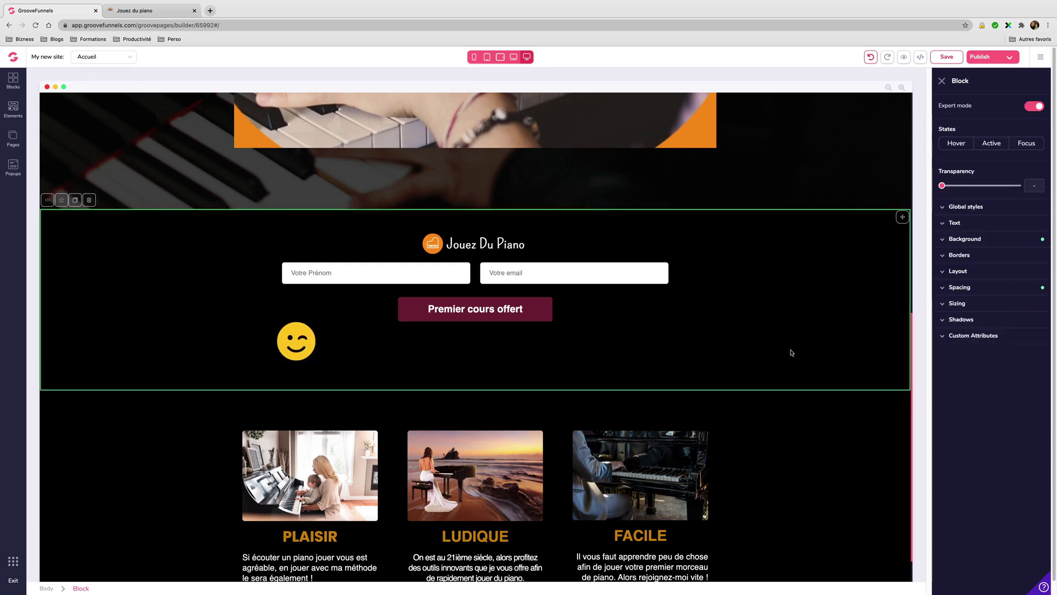
# Preview the page and test the yellow smiley icon's popup link below the sign-up form, closing the popup.
pyautogui.click(298, 350)
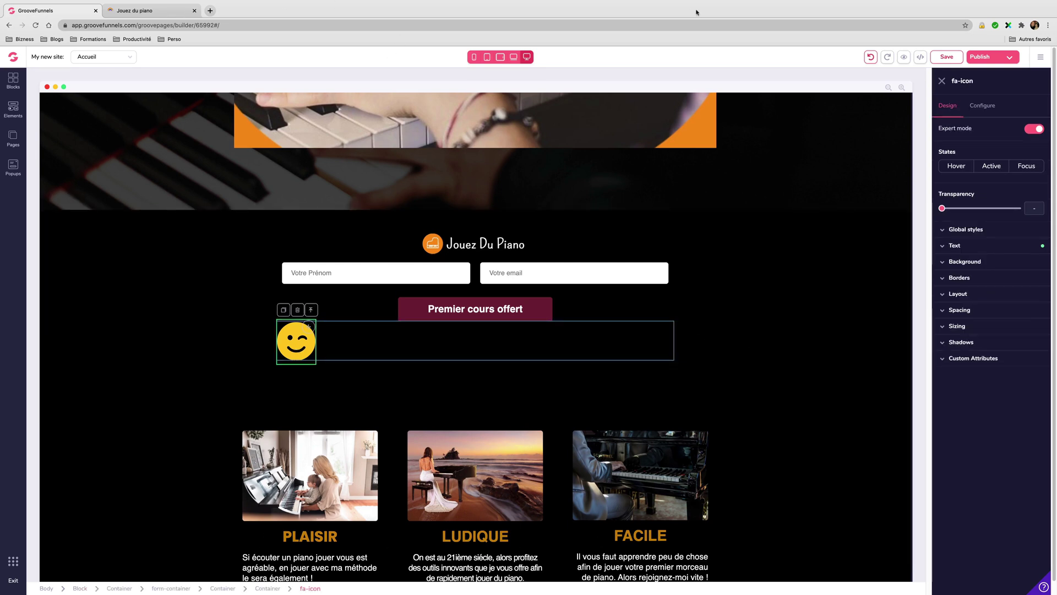
pyautogui.click(900, 61)
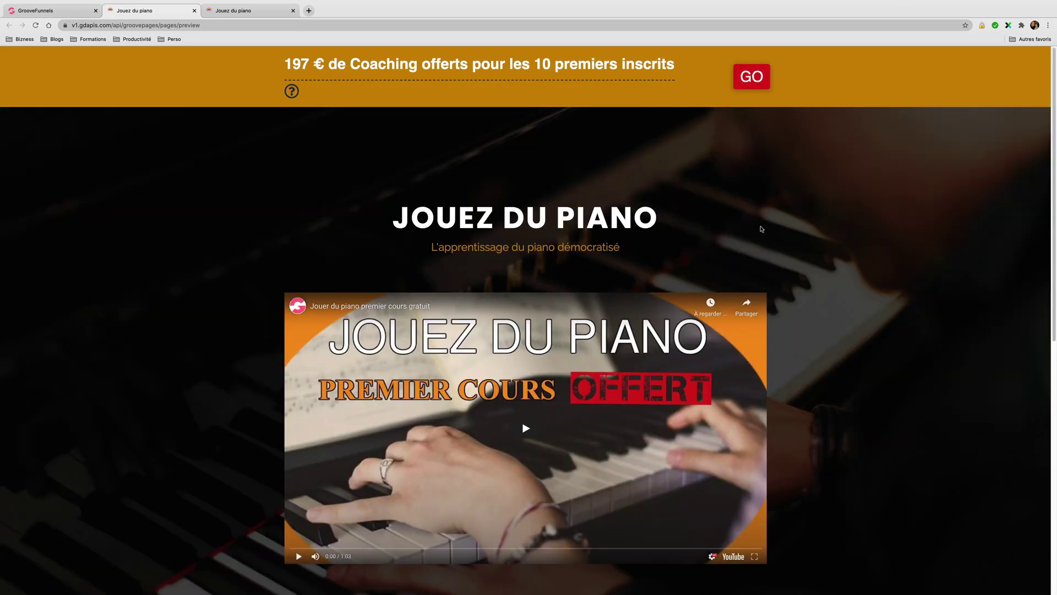
pyautogui.scroll(-6, 356, 451)
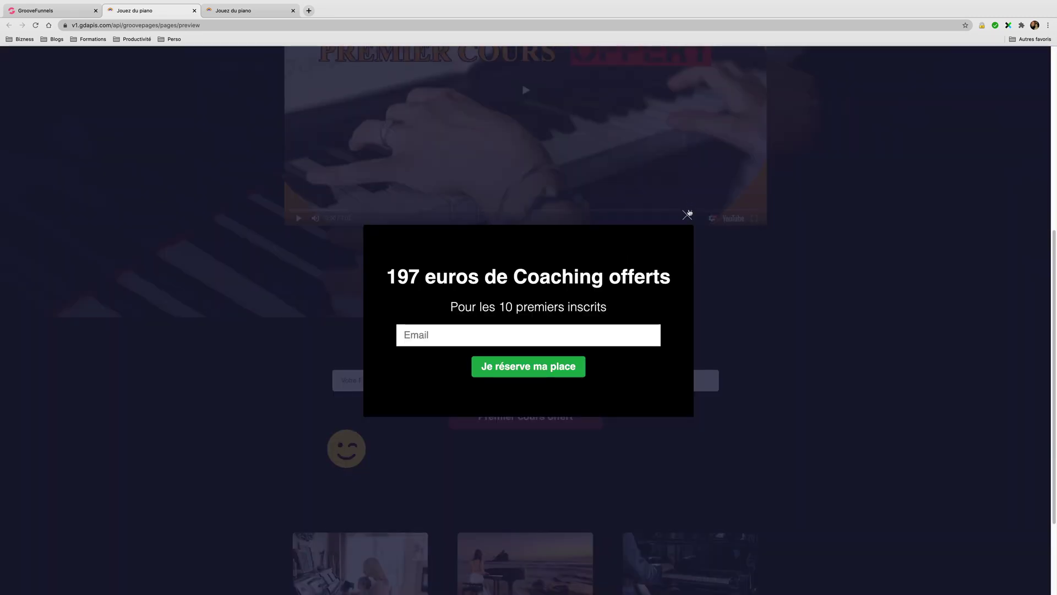
pyautogui.click(688, 215)
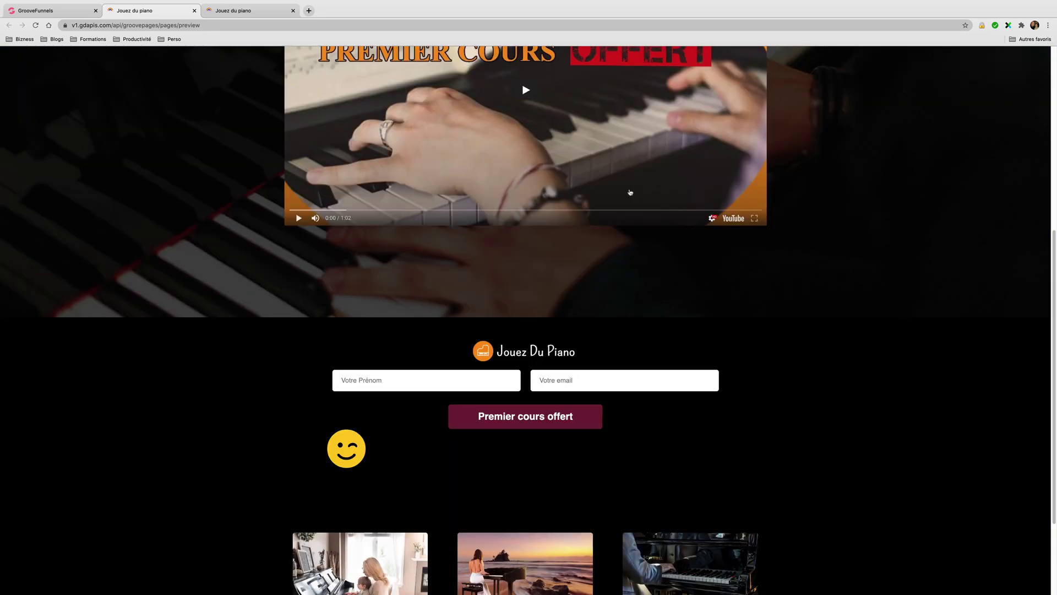
# Return to the page builder and set the smiley icon's left margin to 8rem.
pyautogui.click(50, 10)
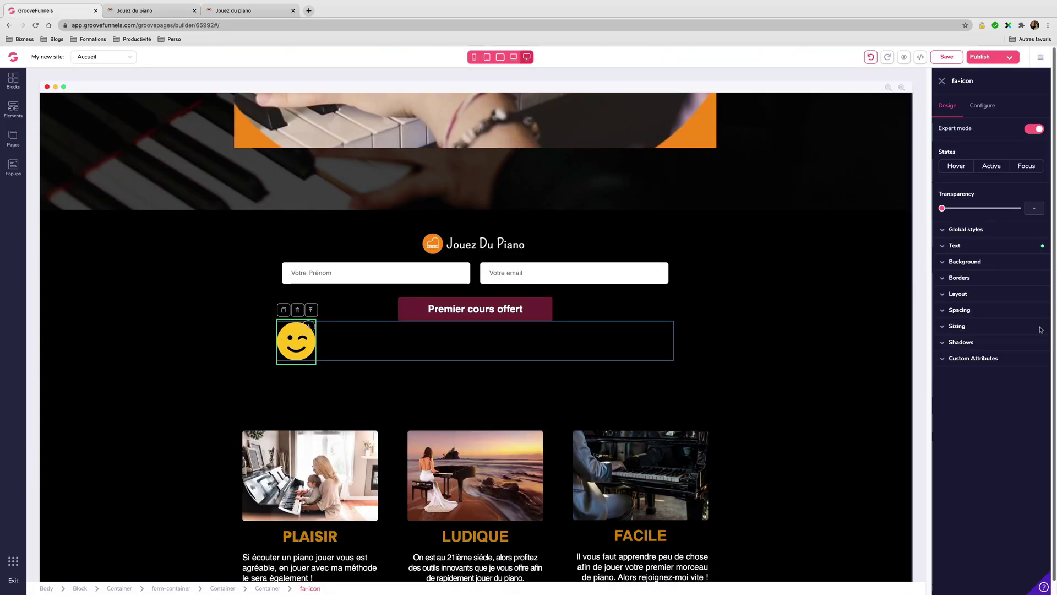
pyautogui.click(943, 311)
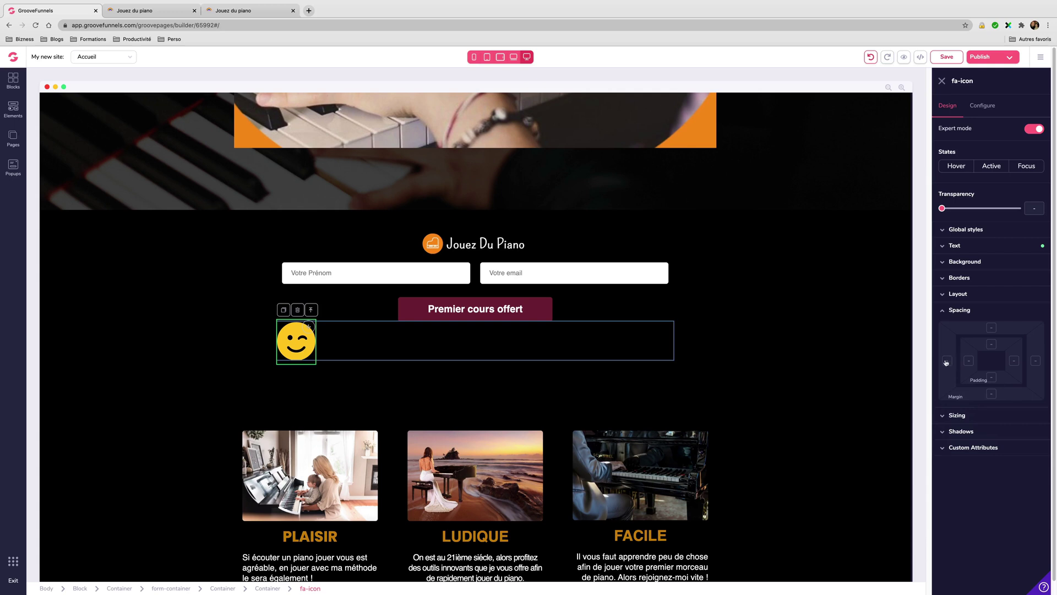
pyautogui.click(947, 361)
pyautogui.moveTo(942, 410); pyautogui.dragTo(1008, 412)
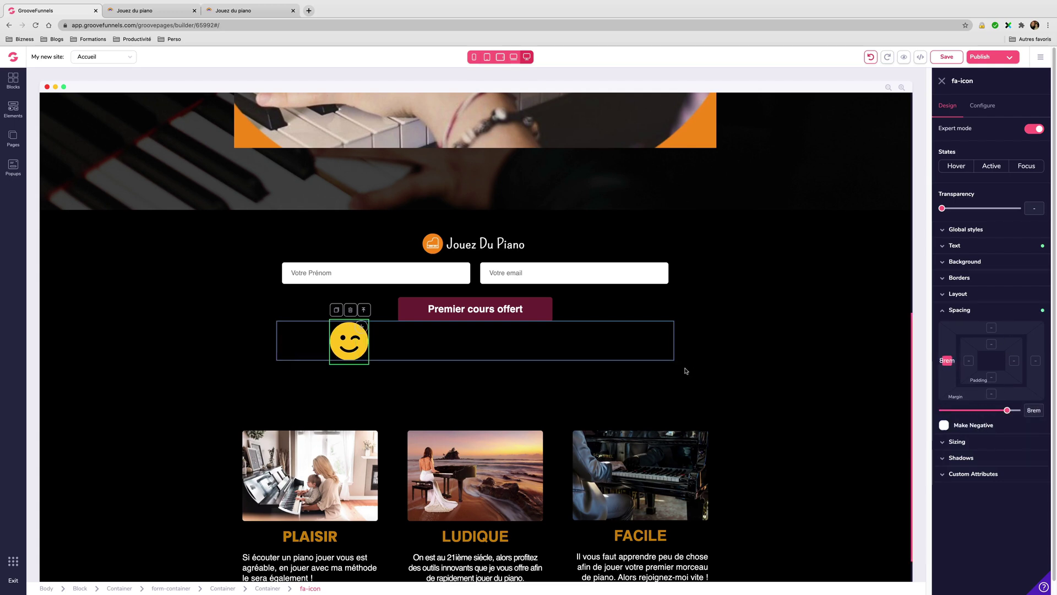
pyautogui.click(720, 286)
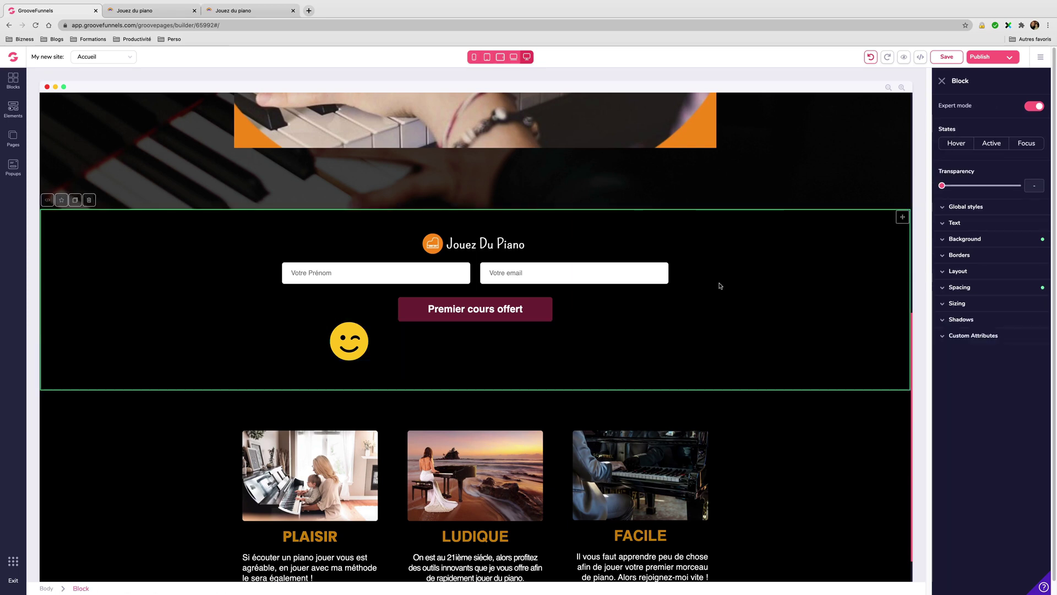